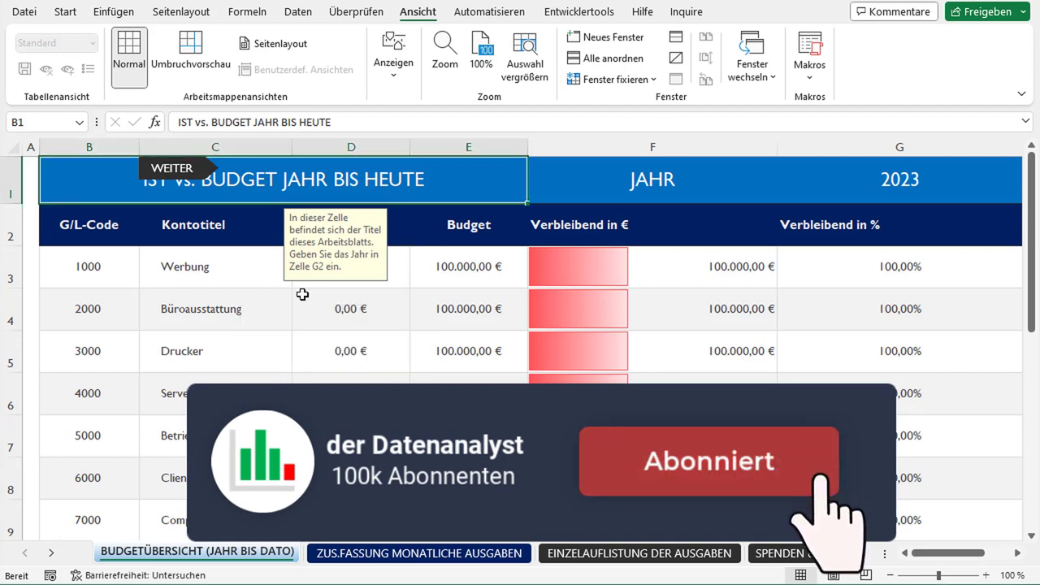
- Inspect the table's header row 2 by selecting cells B2 through G2
left_click(247, 380)
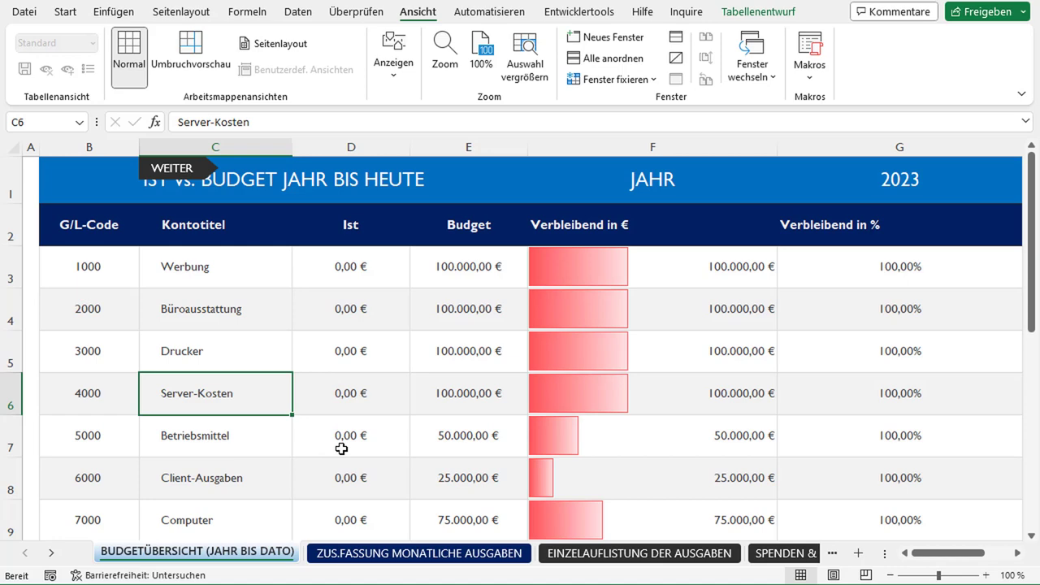
scroll(263, 249, "down", 3)
scroll(262, 249, "up", 3)
left_click(11, 225)
left_click_drag(108, 233, 863, 244)
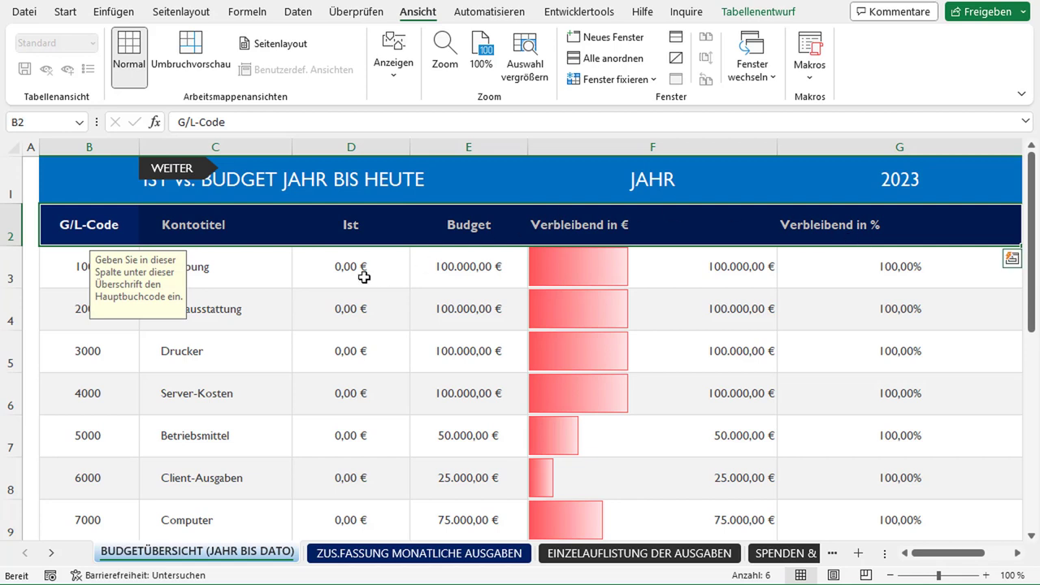
- Select row 3, the first budget data row, as the freeze boundary
left_click(246, 290)
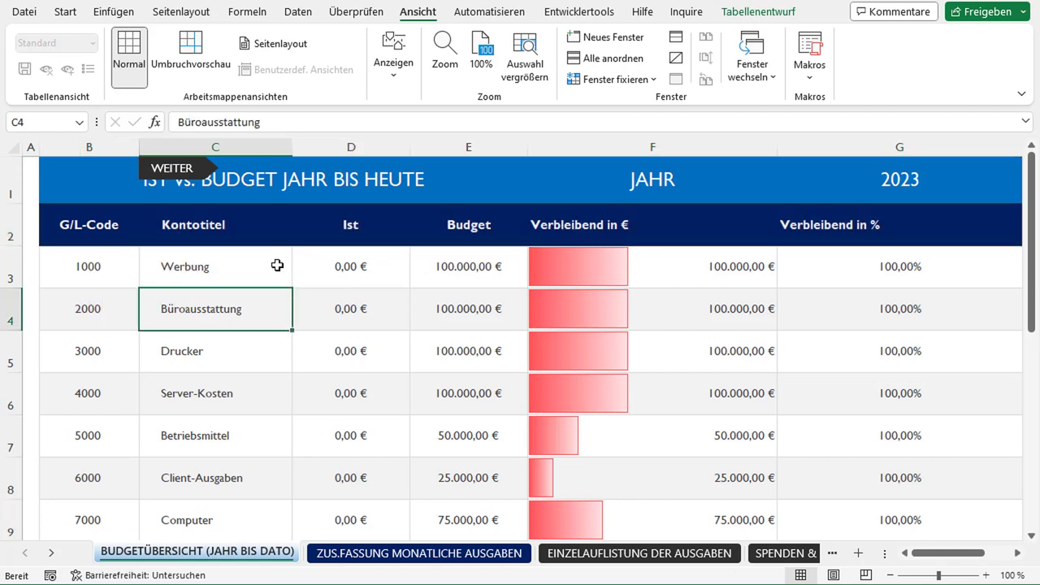
scroll(286, 267, "down", 1)
scroll(286, 266, "up", 1)
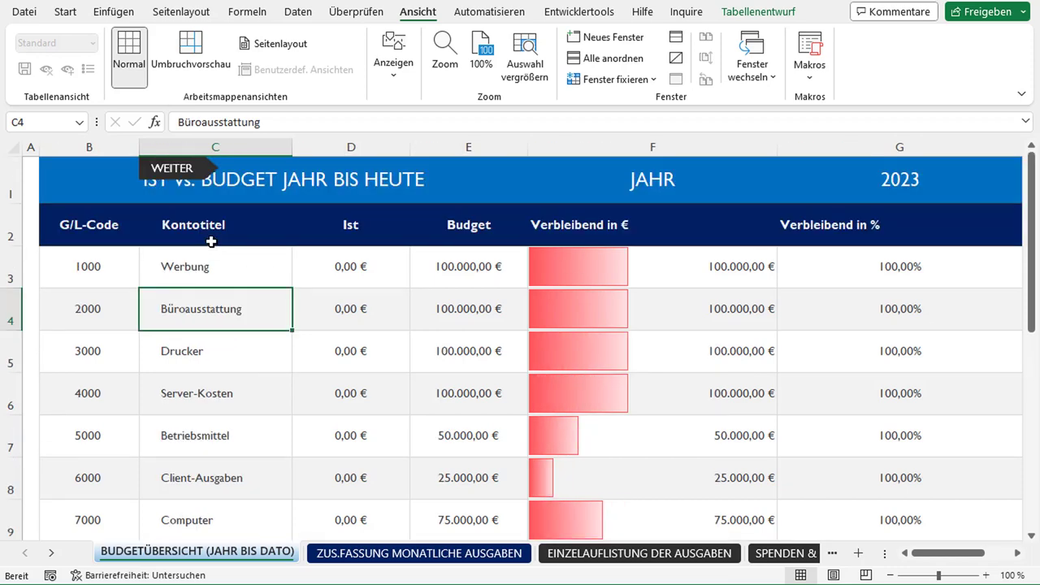
left_click(15, 265)
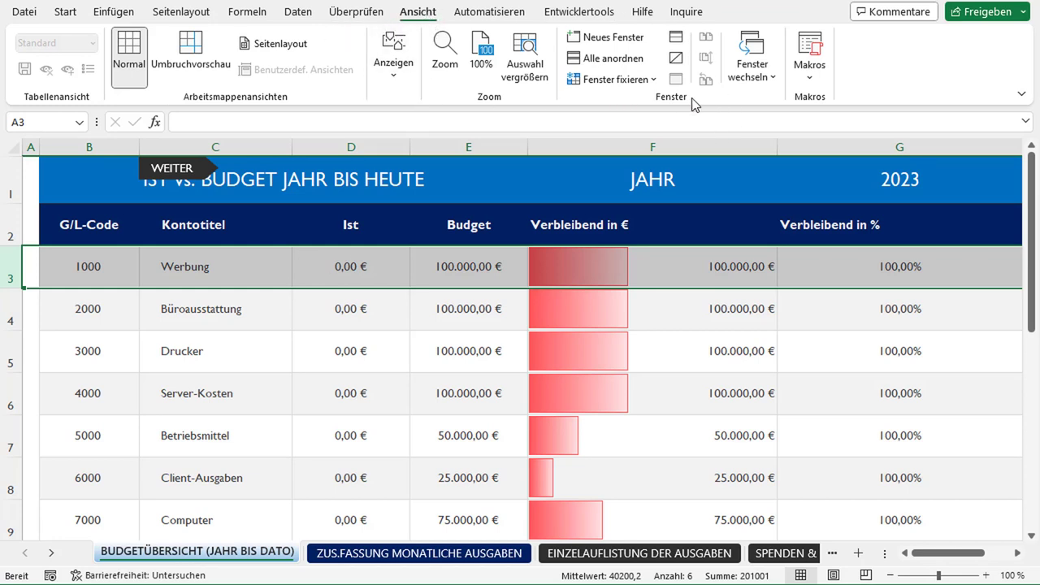
- Freeze rows 1–2 above row 3, then scroll to the Ergebnis total to test
left_click(652, 81)
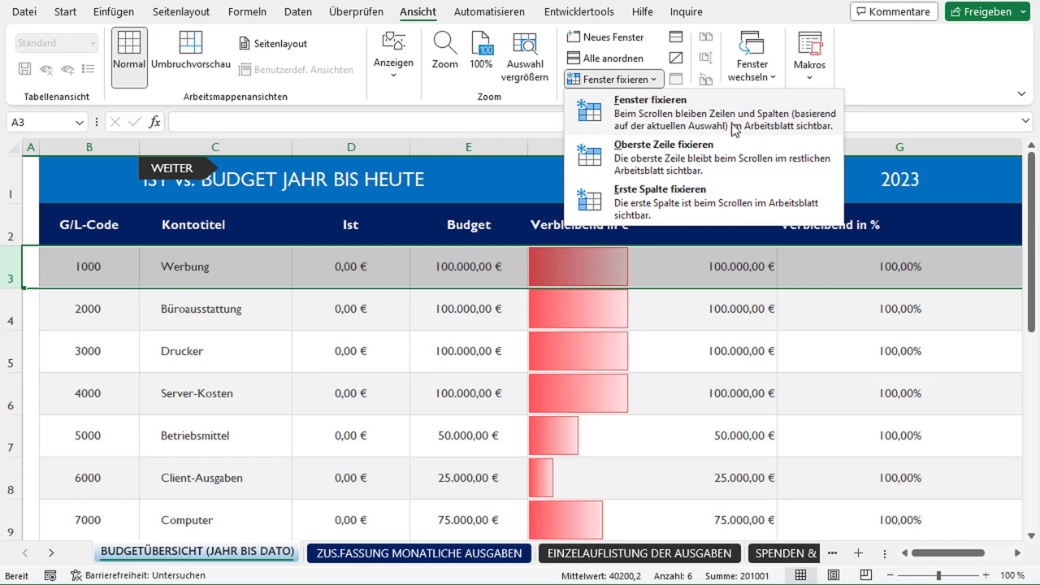
left_click(650, 114)
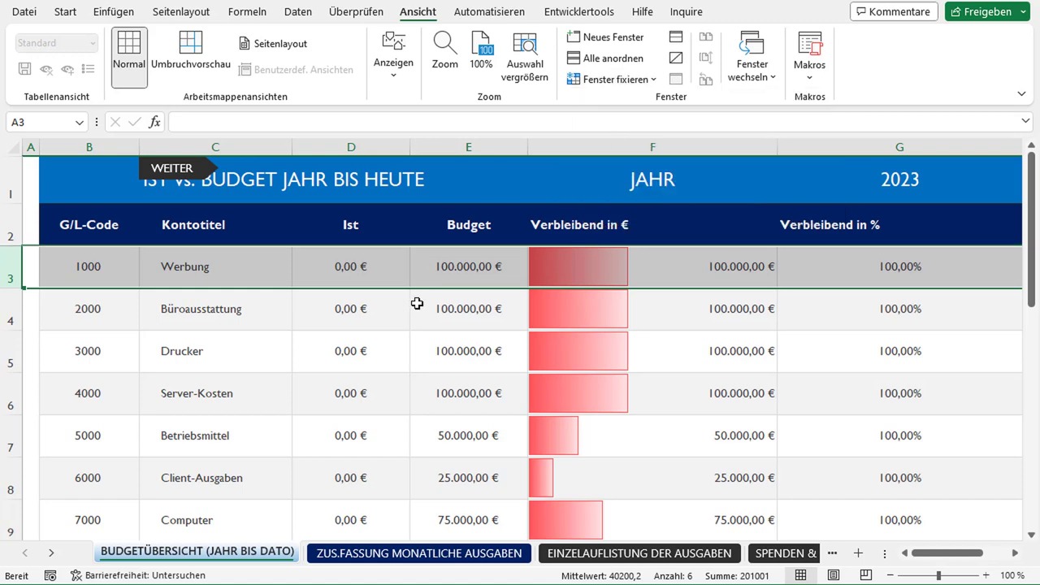
left_click(455, 326)
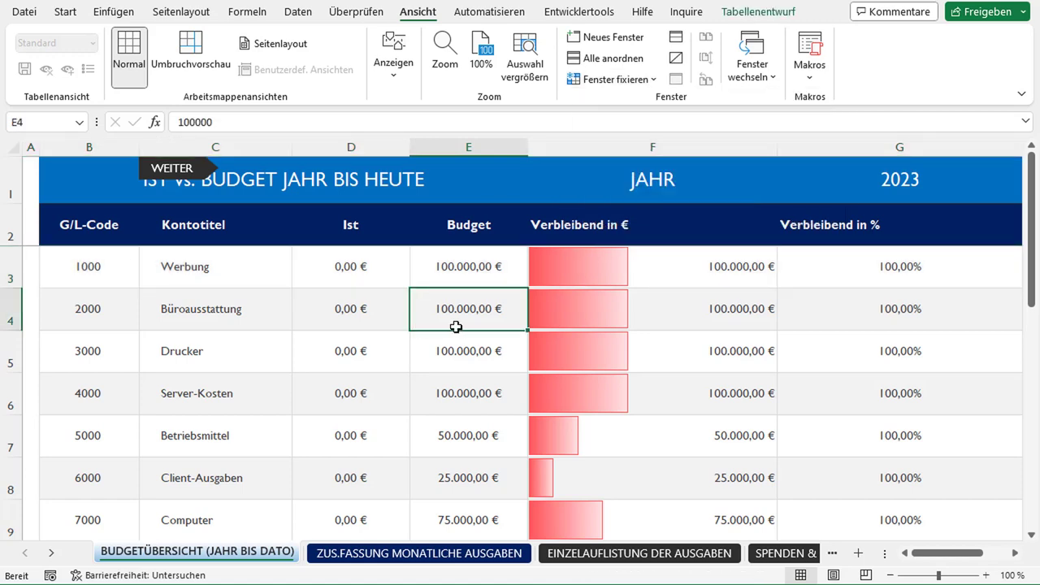
scroll(456, 326, "down", 1)
scroll(457, 262, "down", 1)
scroll(457, 262, "down", 1)
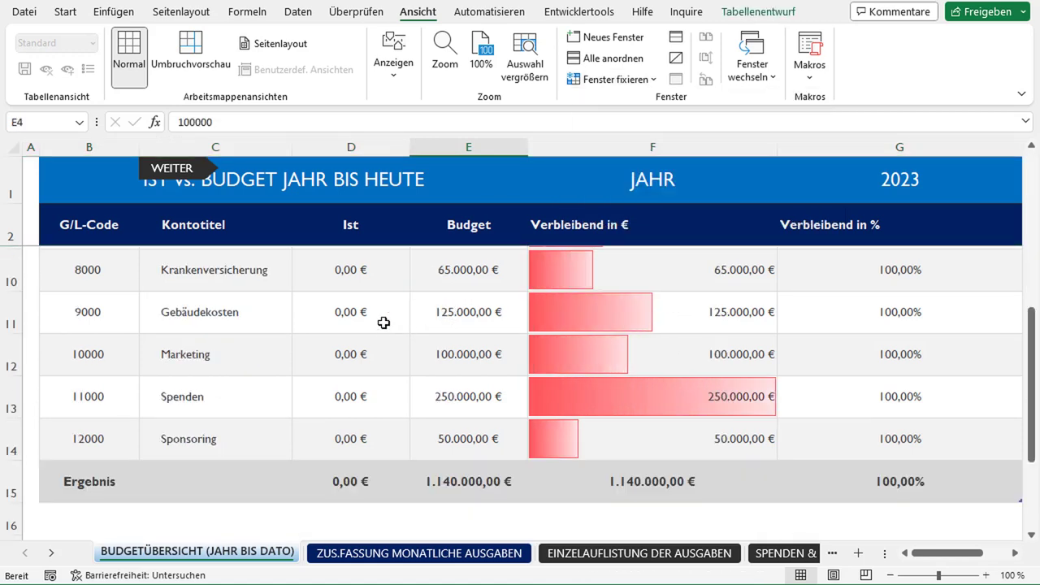
scroll(383, 322, "down", 1)
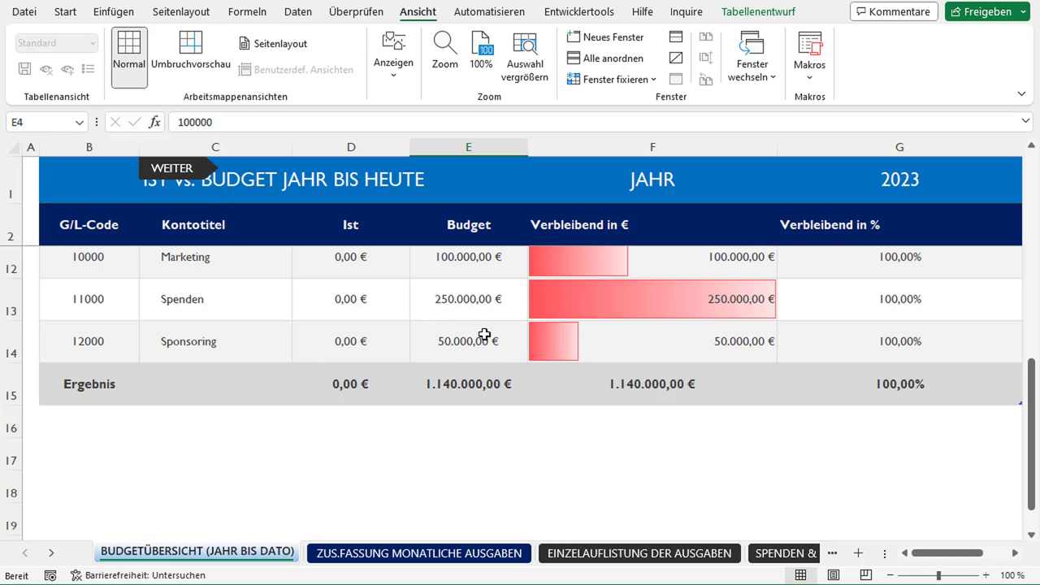
scroll(493, 332, "down", 1)
scroll(494, 331, "up", 1)
scroll(493, 331, "up", 2)
scroll(494, 332, "up", 2)
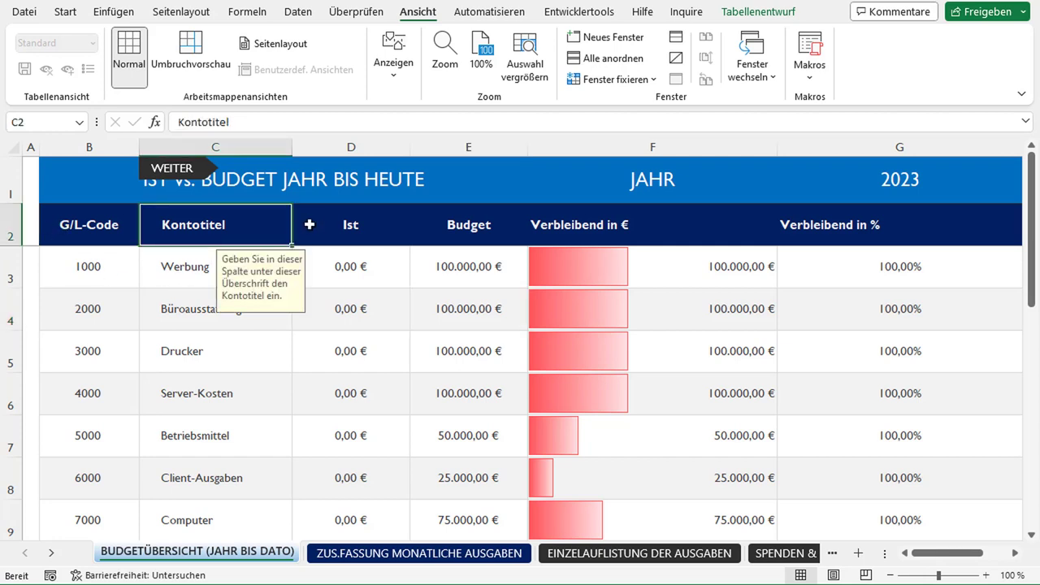
- Remove the pane freeze from the budget sheet
left_click(276, 228)
left_click(650, 81)
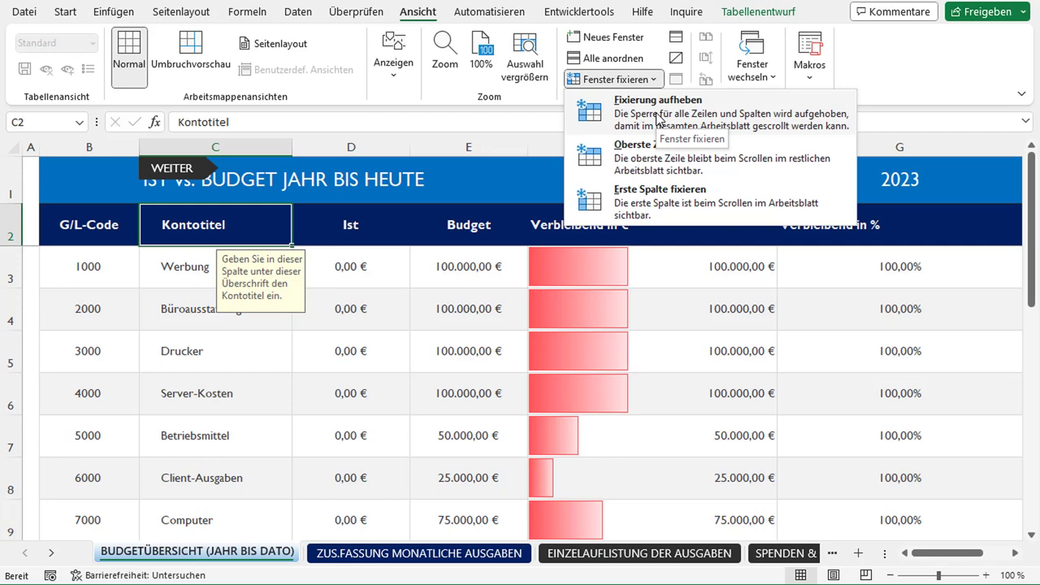
left_click(658, 118)
scroll(343, 358, "down", 2)
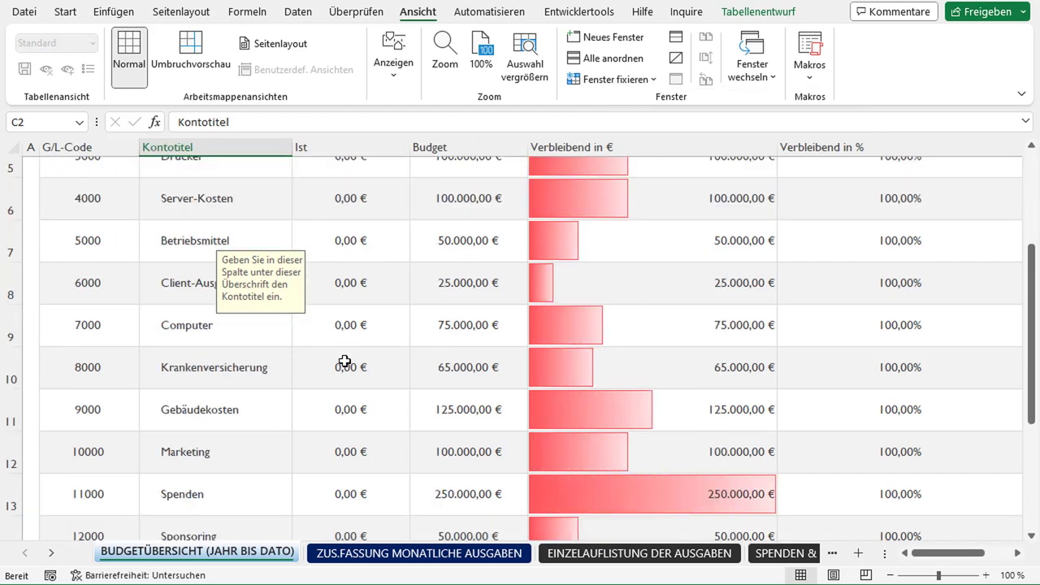
- Select cell D5 in the Drucker row's Ist column as the new freeze point
left_click(314, 259)
scroll(336, 272, "down", 2)
scroll(337, 271, "up", 2)
scroll(337, 280, "up", 1)
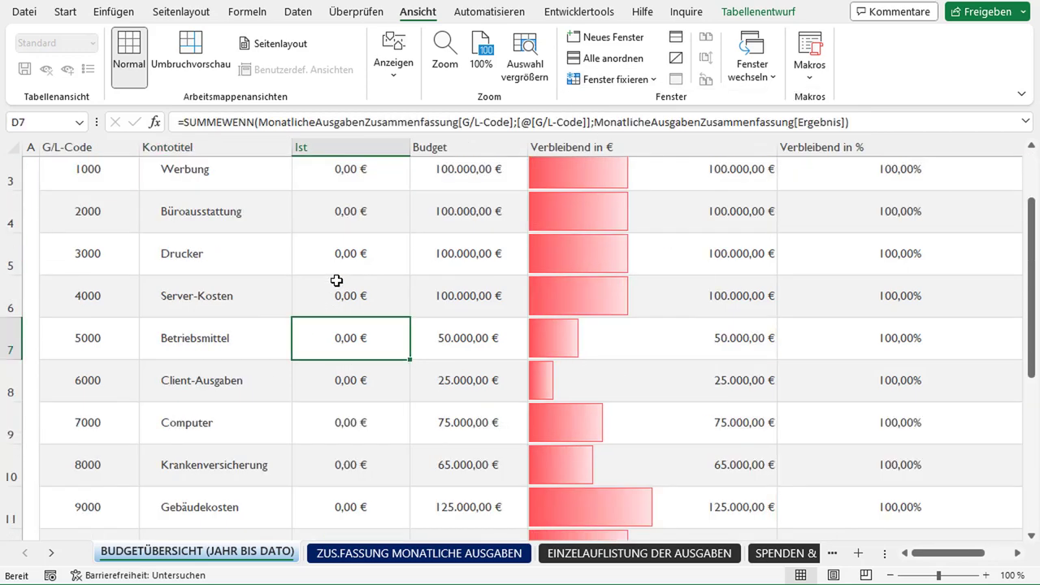
scroll(337, 281, "down", 2)
scroll(336, 280, "up", 2)
scroll(336, 280, "up", 1)
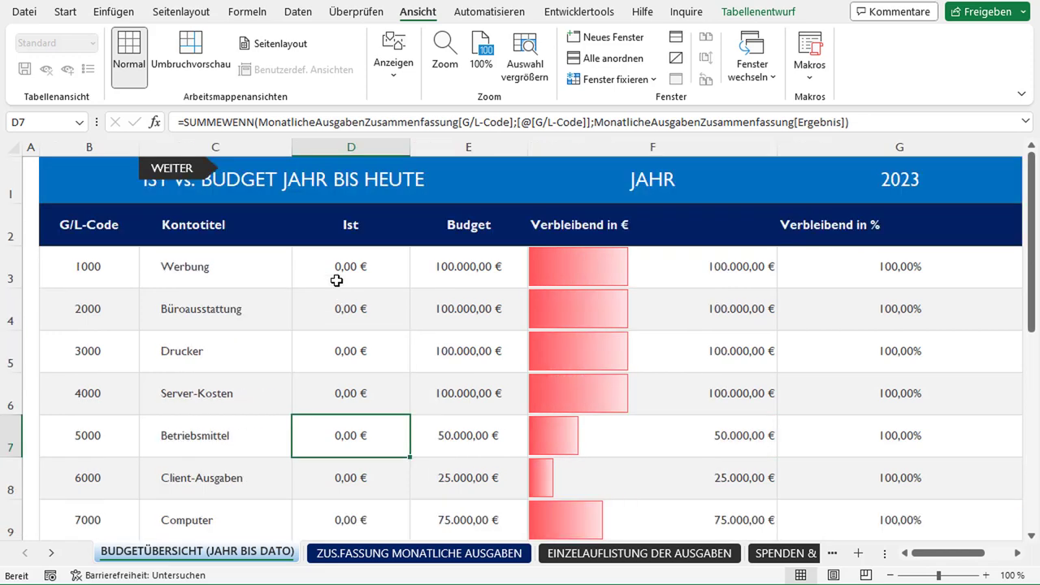
left_click(333, 281)
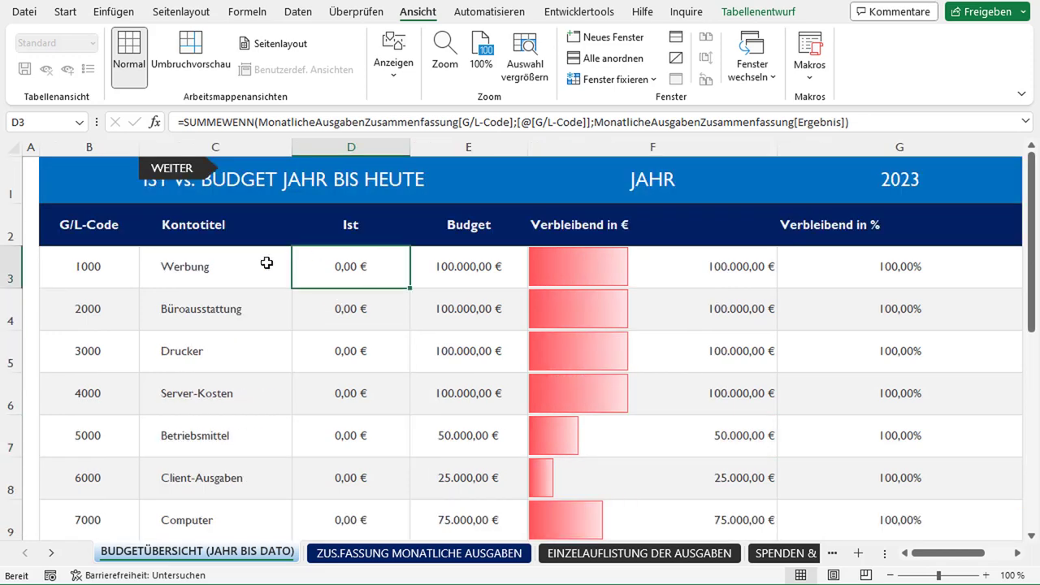
scroll(355, 326, "down", 1)
left_click(351, 256)
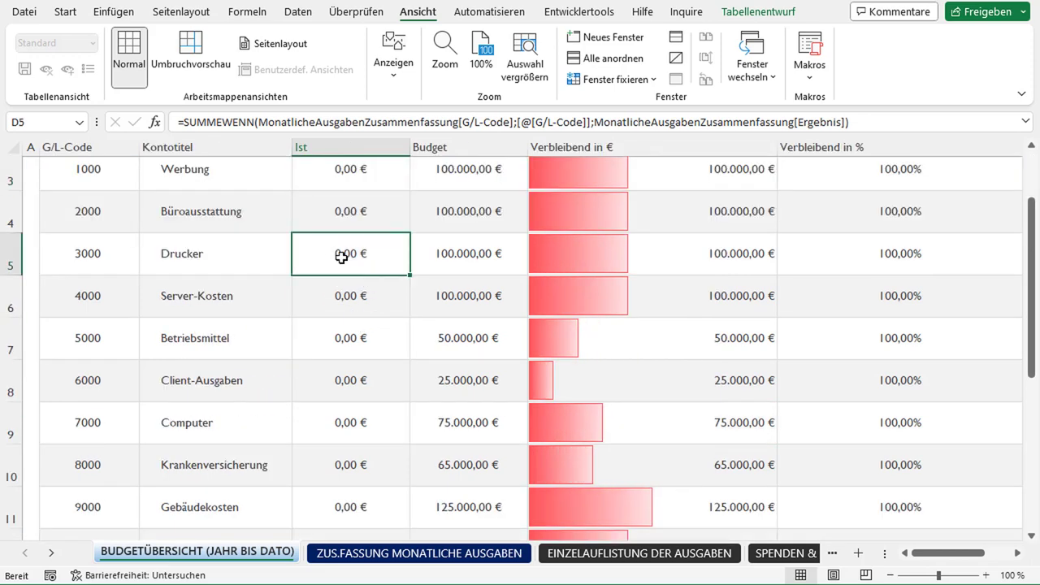
- Trial-freeze panes at cell D5, scroll up and down to check, then unfreeze them
left_click(626, 78)
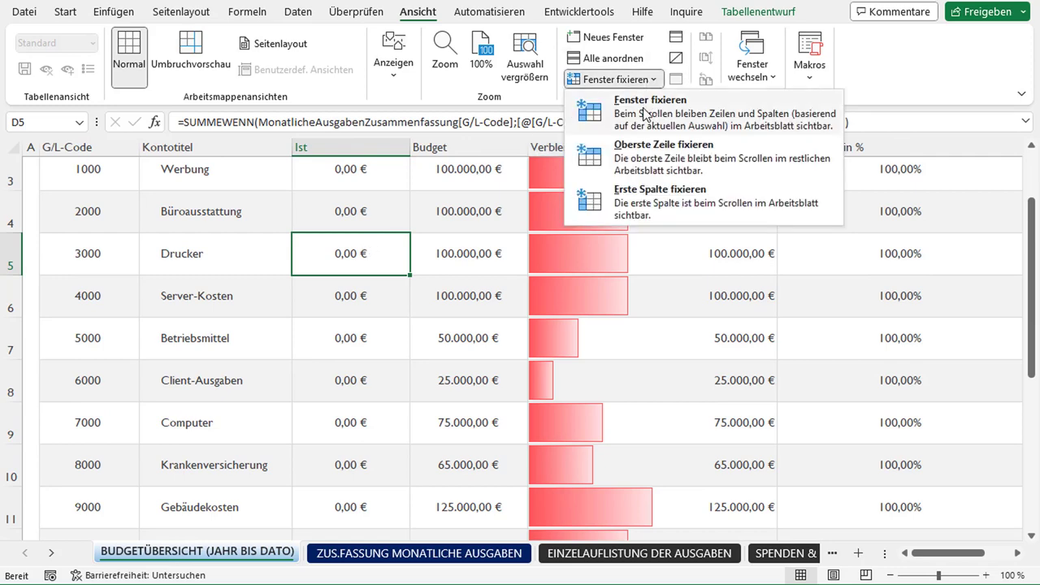
left_click(646, 114)
scroll(491, 306, "down", 1)
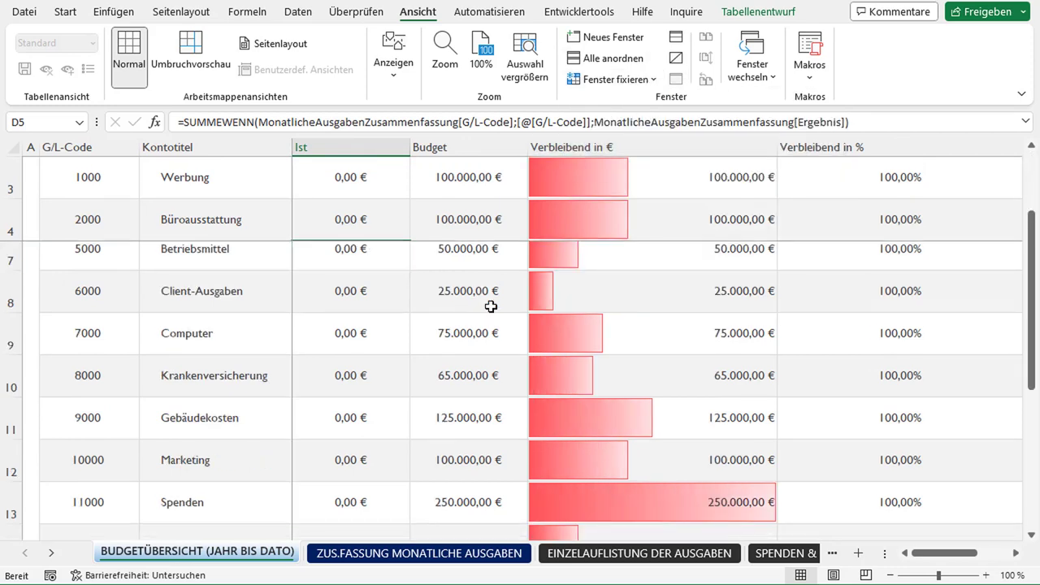
scroll(491, 306, "down", 2)
scroll(491, 306, "up", 2)
scroll(491, 307, "up", 1)
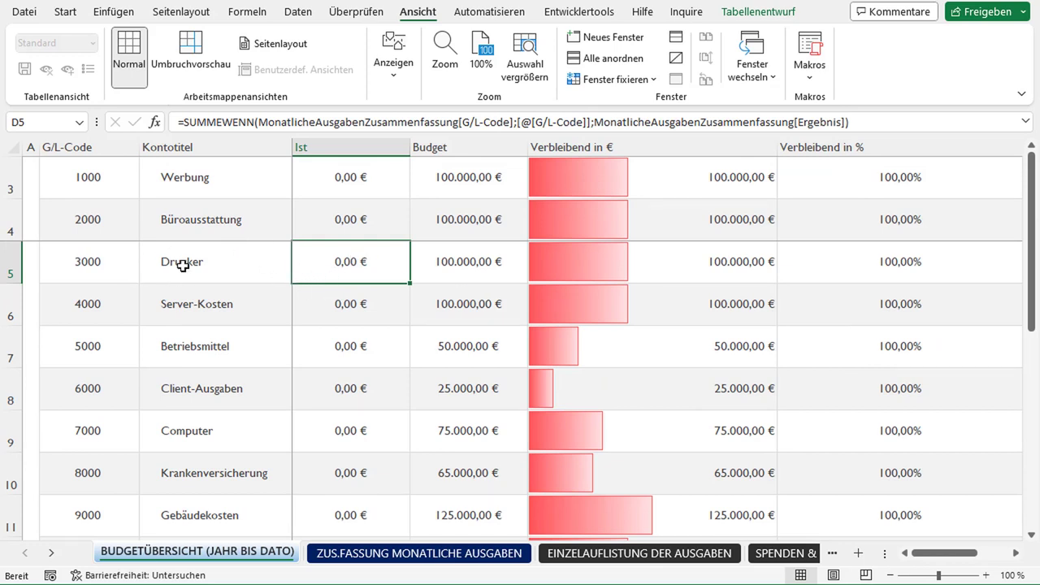
scroll(425, 334, "down", 2)
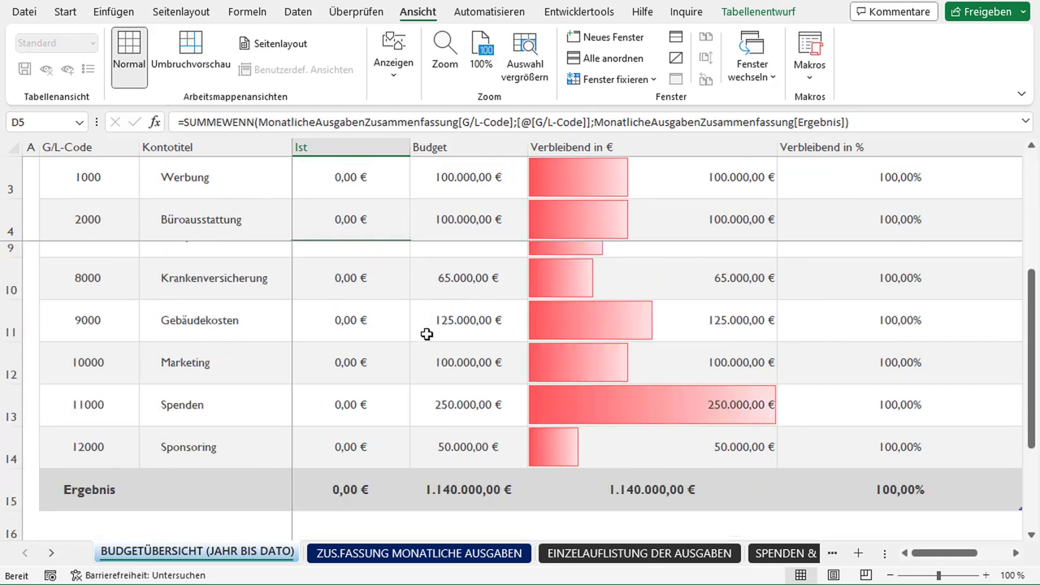
scroll(426, 334, "down", 1)
scroll(469, 350, "up", 1)
scroll(471, 348, "up", 2)
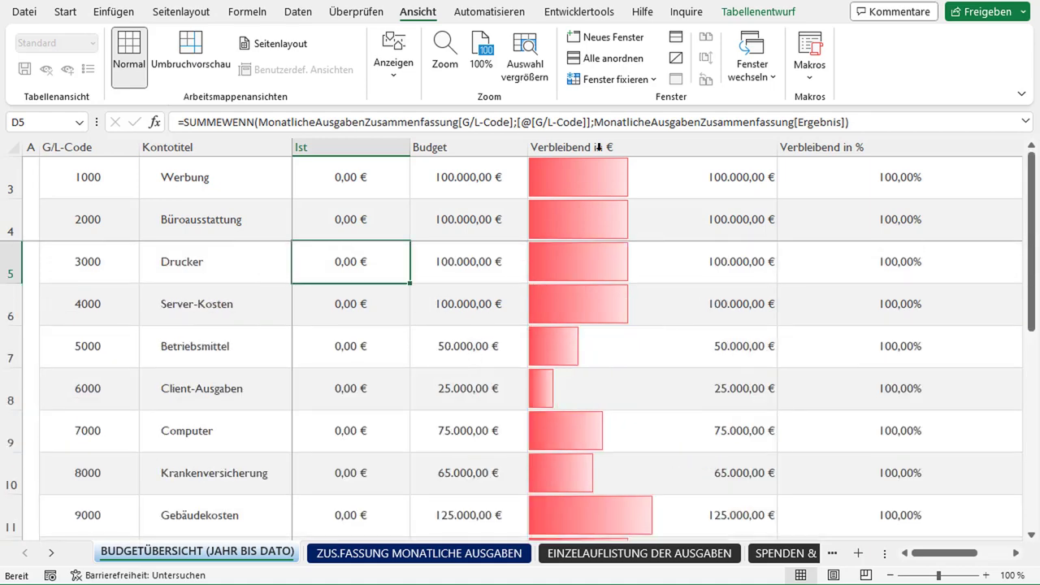
left_click(626, 84)
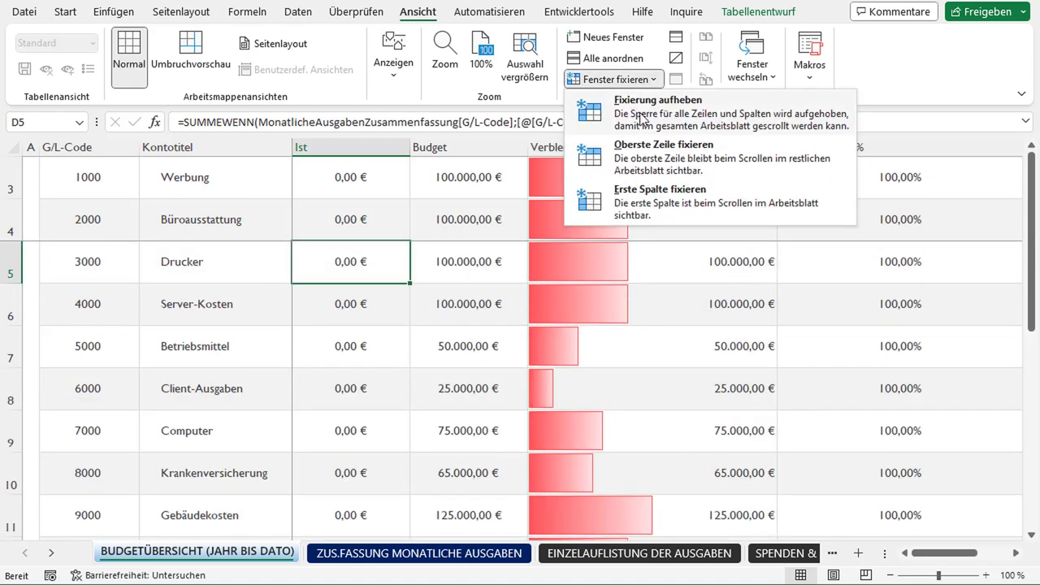
left_click(642, 116)
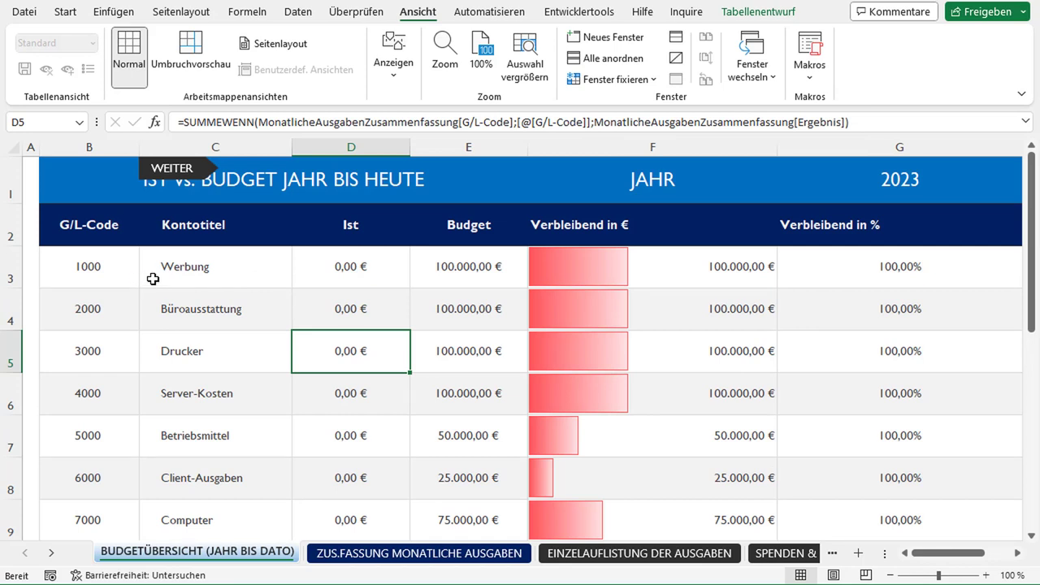
- Freeze panes at column C, then shift two columns right with G/L-Code staying fixed
left_click(108, 266)
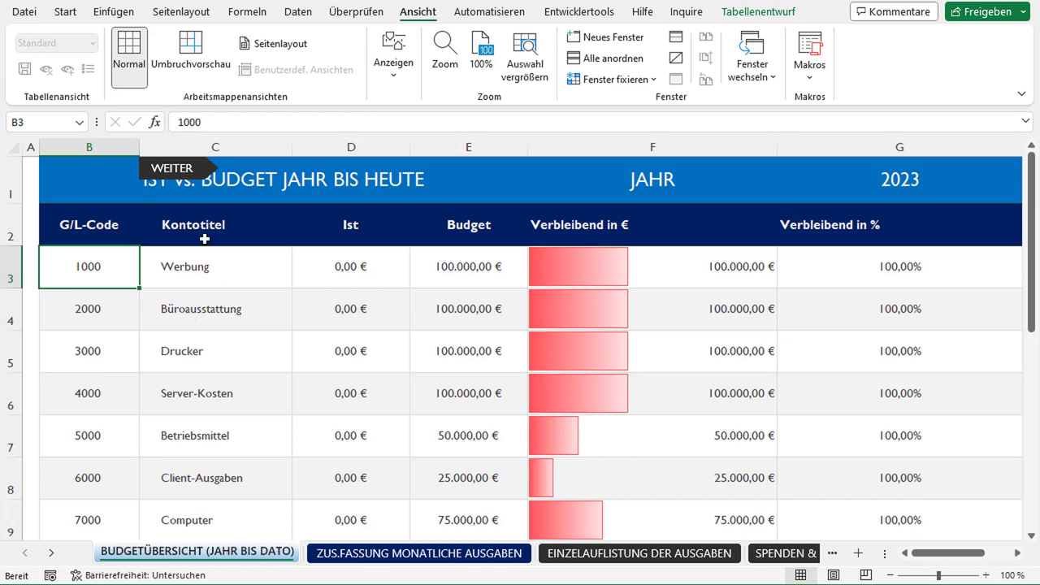
left_click(211, 147)
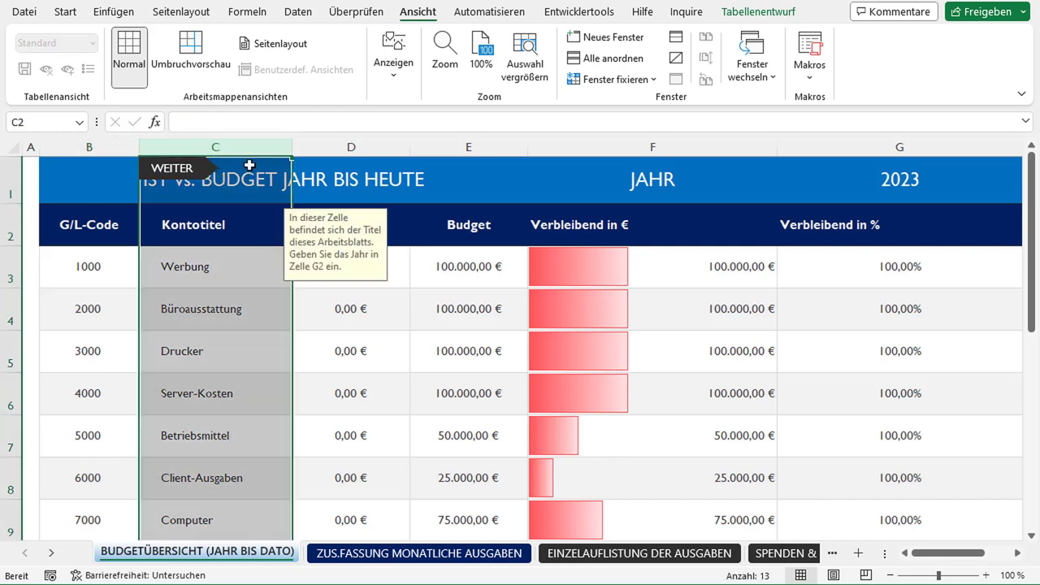
left_click(642, 79)
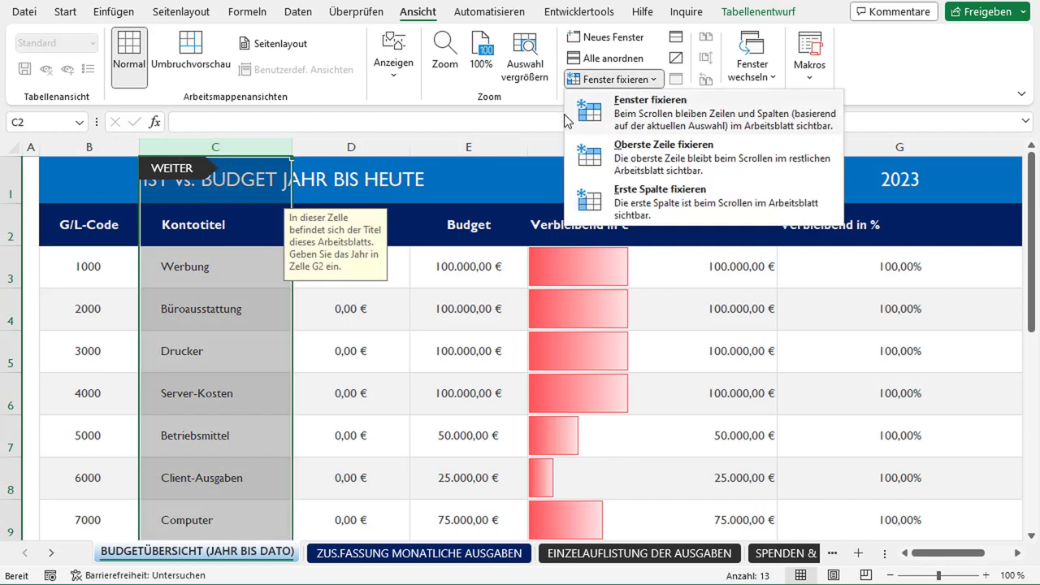
left_click(637, 117)
left_click(442, 368)
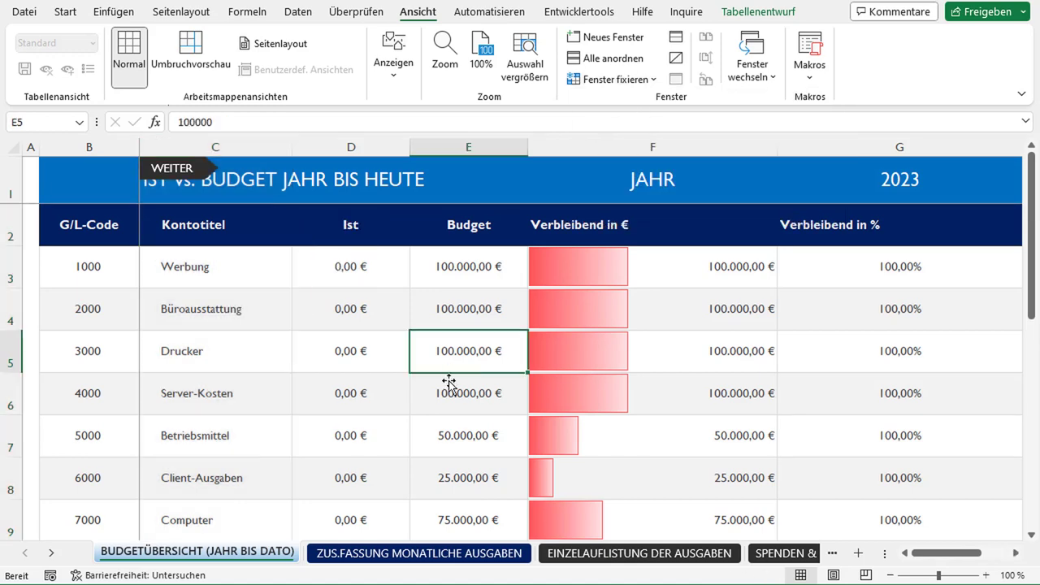
left_click(1016, 552)
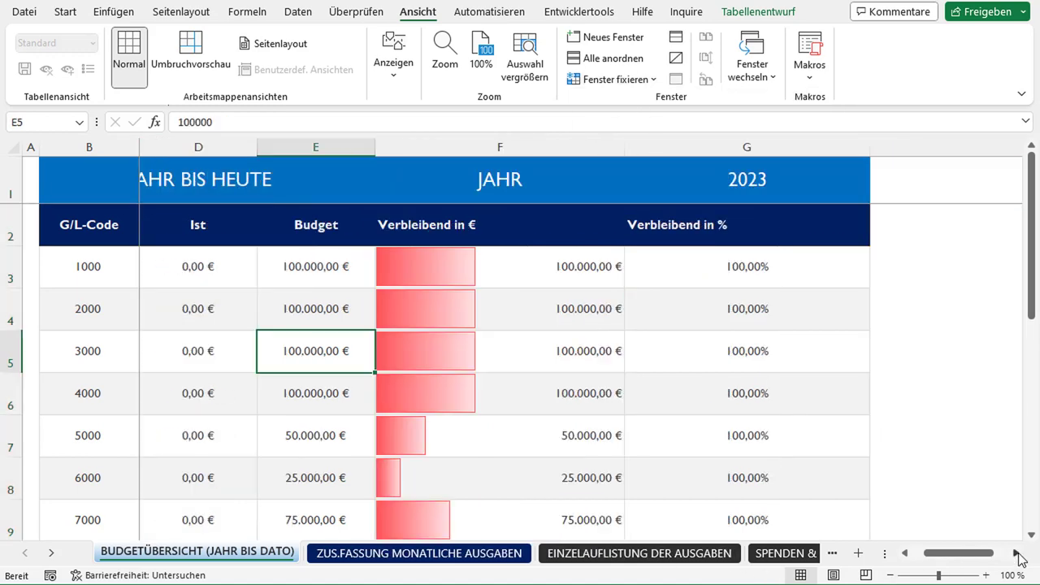
left_click(1016, 552)
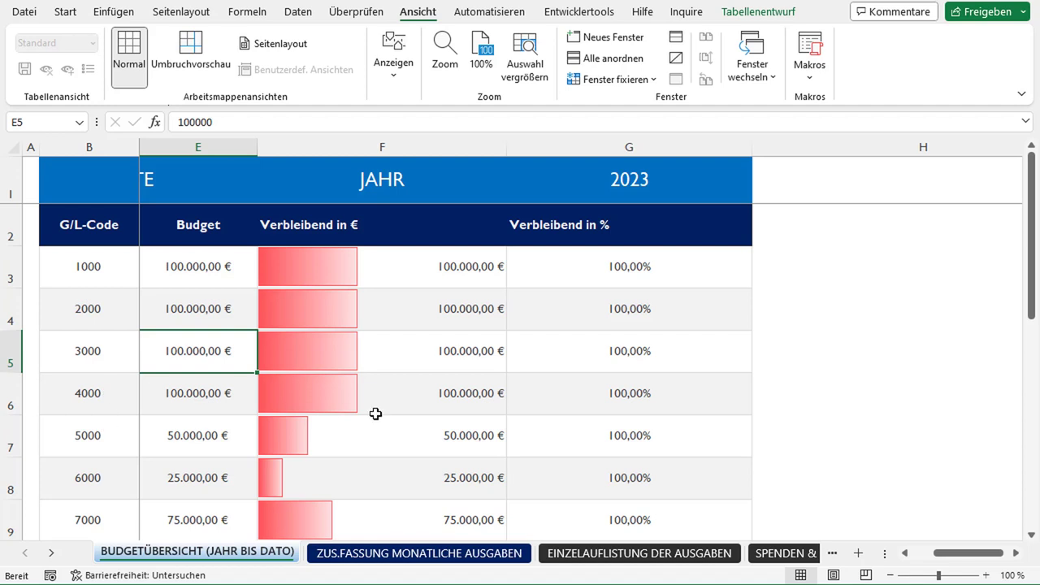